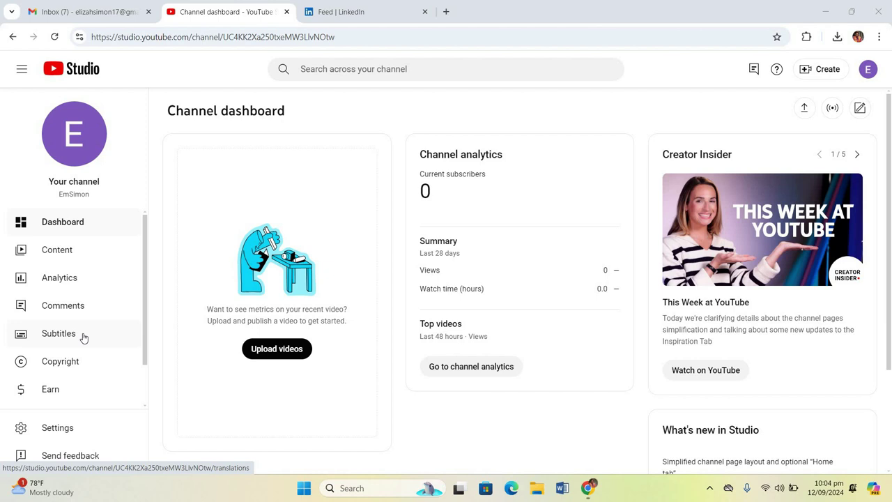
Step: Open the Earn page from the Studio sidebar and view its monetization availability notice
scroll(84, 339, "down", 1)
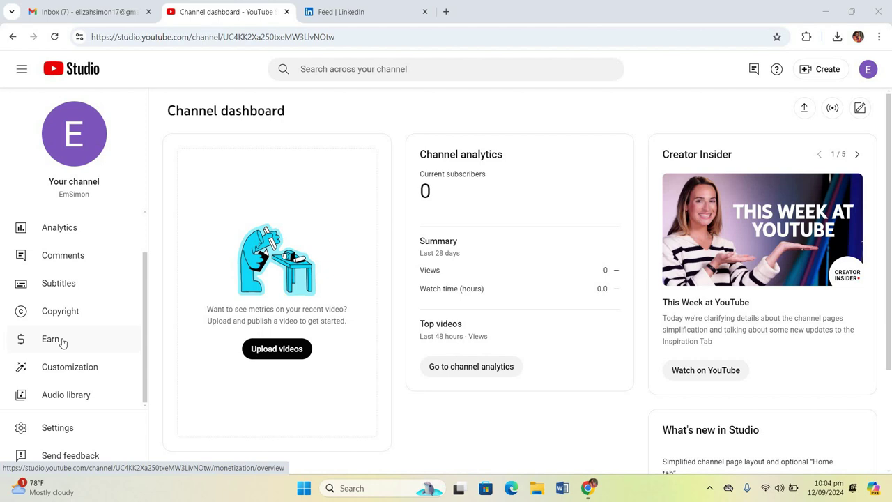
left_click(62, 341)
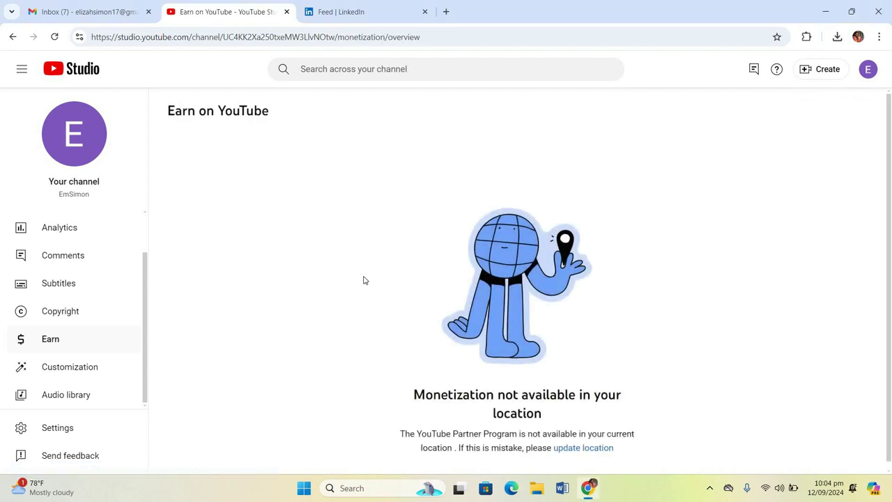
scroll(363, 280, "down", 1)
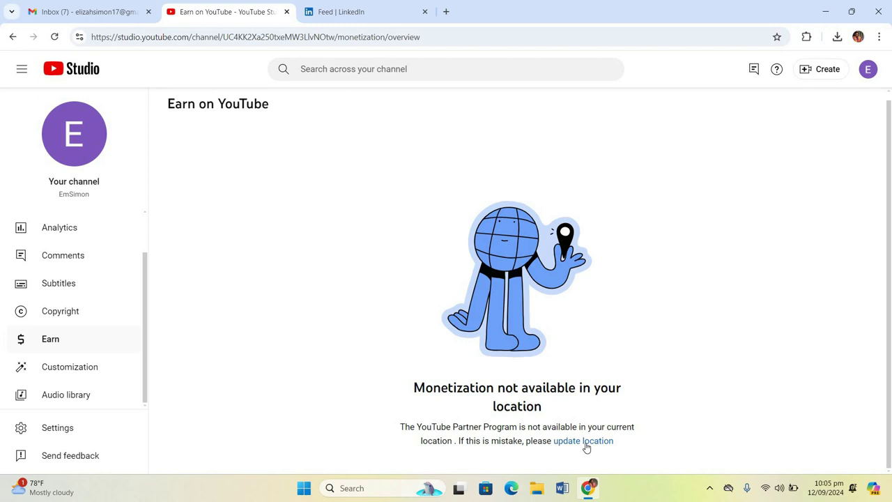
Step: From the location update link, choose Papua New Guinea as the country of residence
left_click(586, 444)
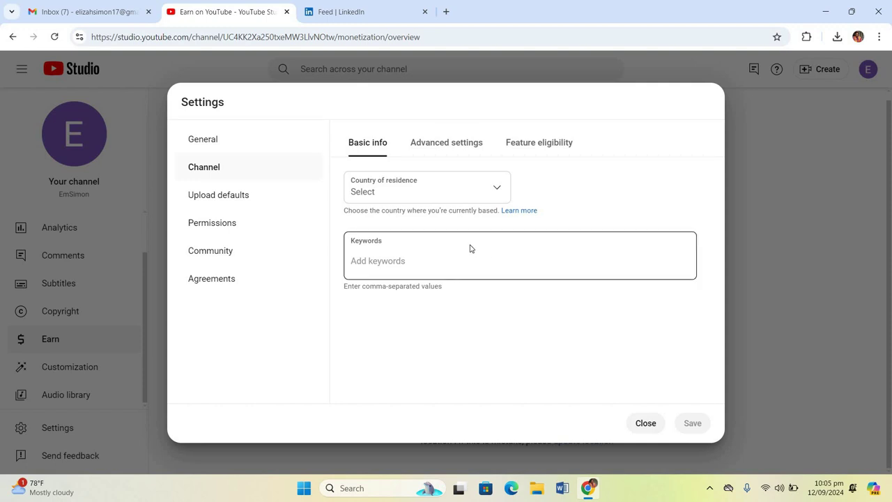
left_click(421, 195)
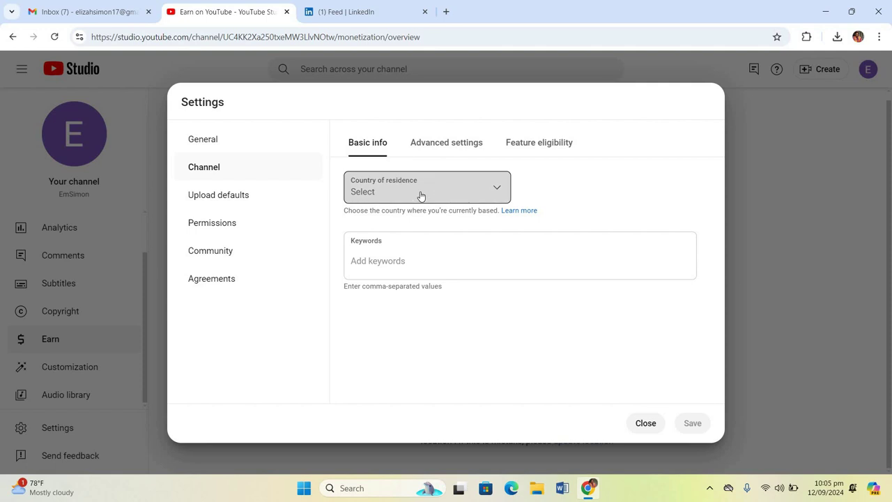
left_click(420, 195)
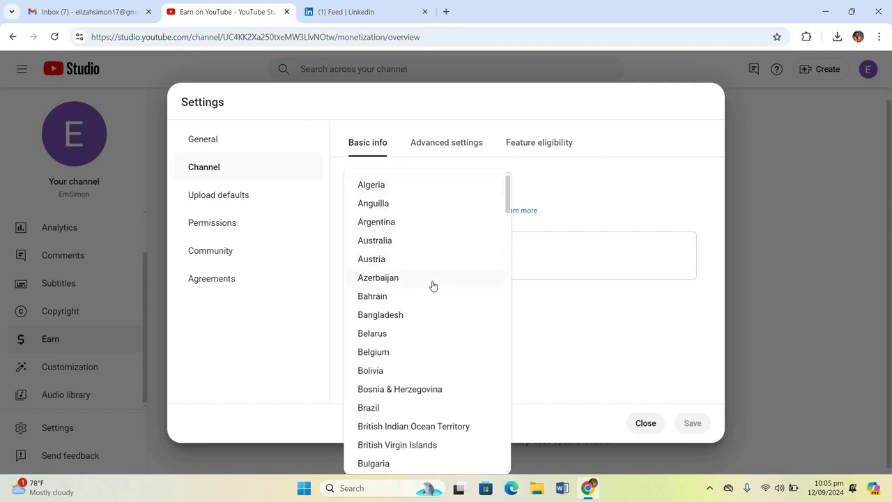
scroll(432, 286, "down", 3)
scroll(432, 286, "down", 3)
scroll(432, 286, "down", 2)
scroll(432, 286, "down", 4)
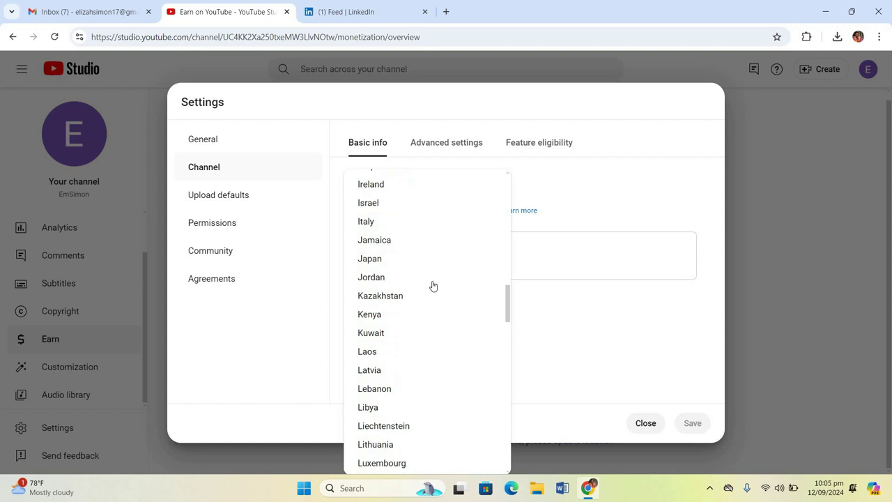
scroll(432, 286, "down", 5)
scroll(432, 285, "down", 5)
scroll(432, 286, "up", 3)
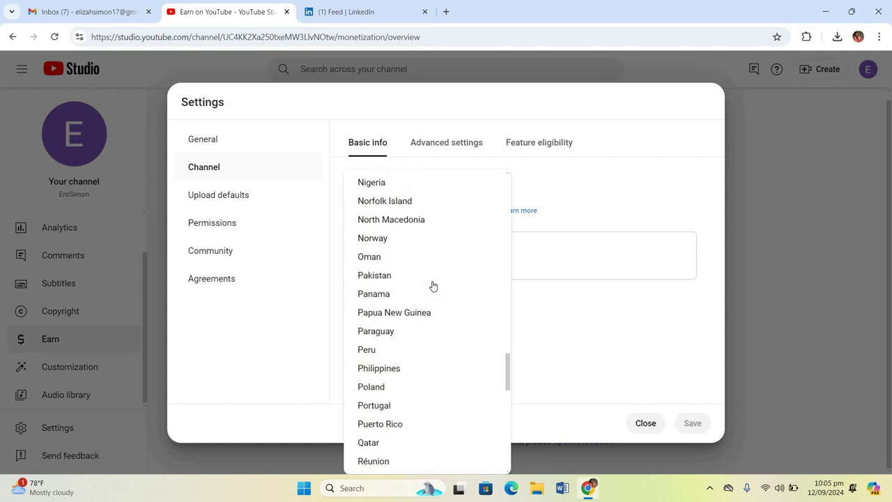
left_click(414, 312)
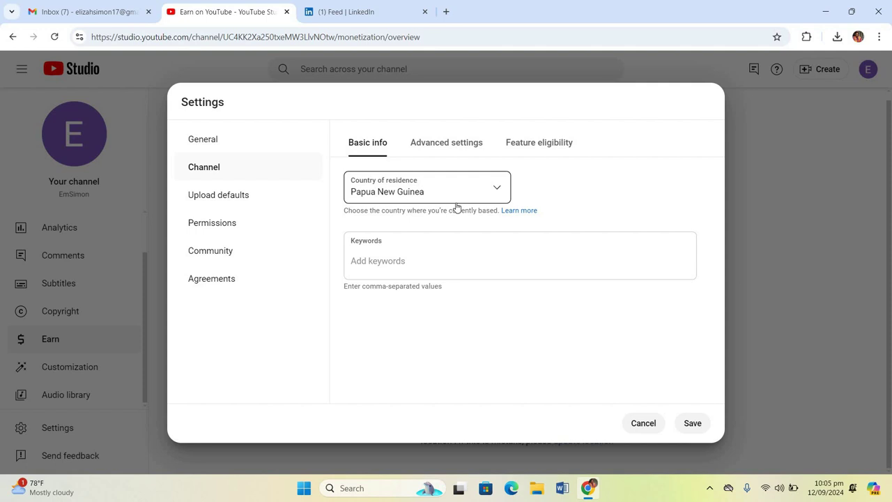
Step: Save the Settings dialog with Papua New Guinea as the country of residence
left_click(407, 258)
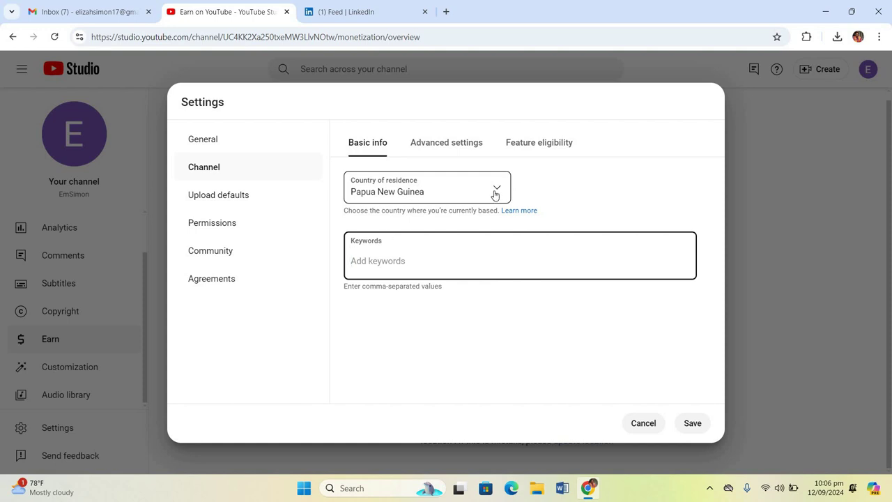
left_click(686, 425)
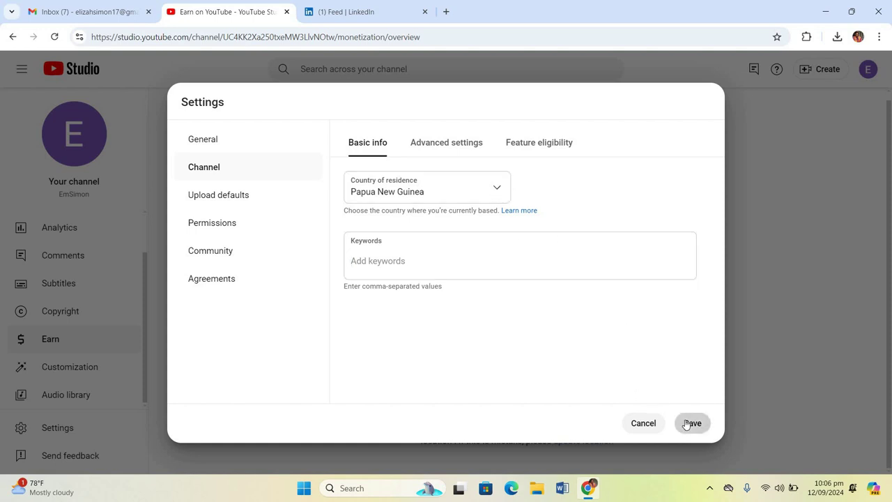